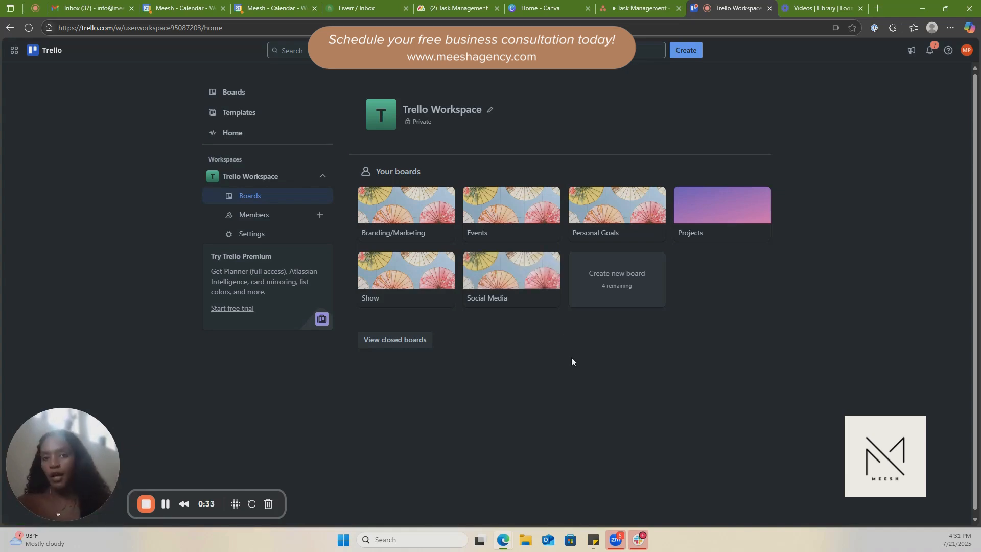
# Create a new board titled "Task Management" with the purple-pink gradient background, keeping Workspace visibility.
pyautogui.click(618, 294)
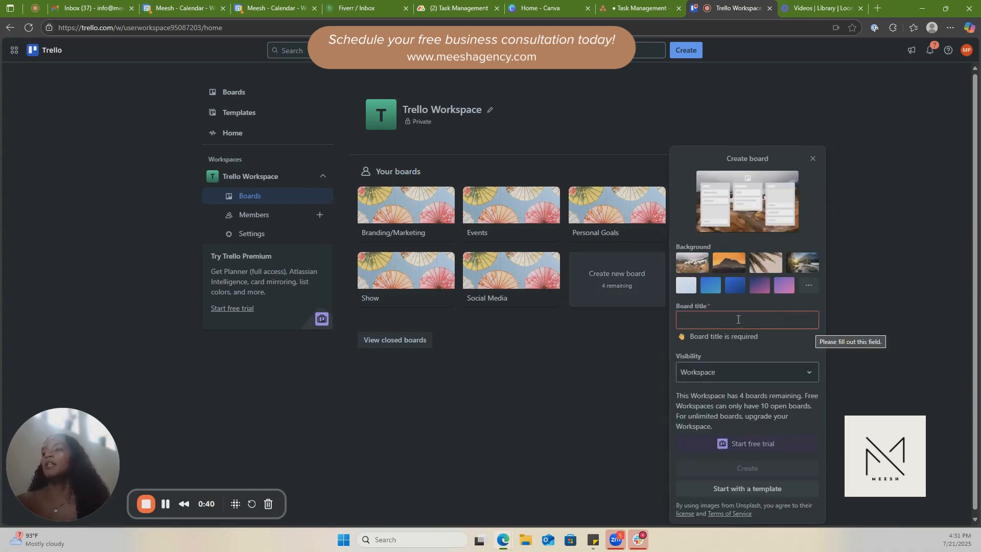
pyautogui.click(785, 287)
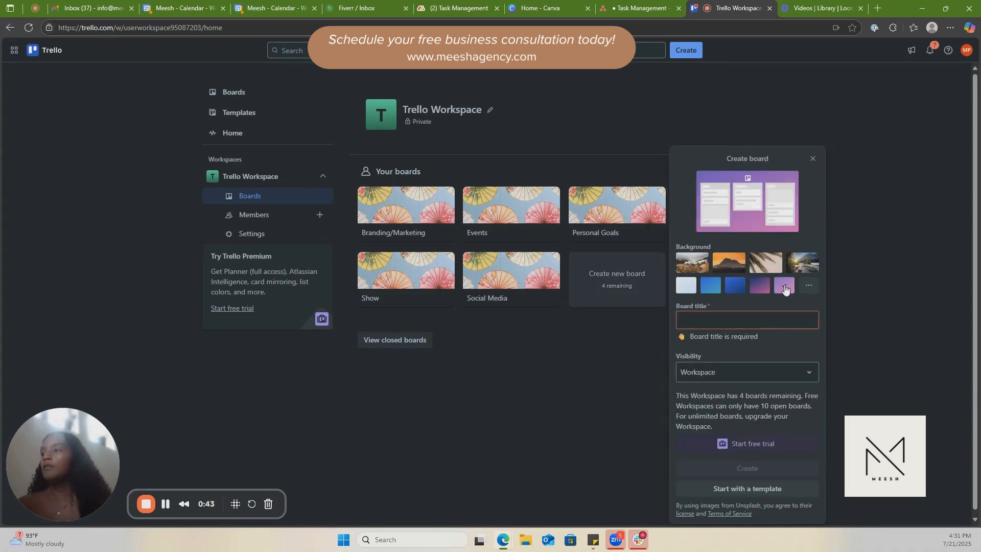
pyautogui.click(743, 319)
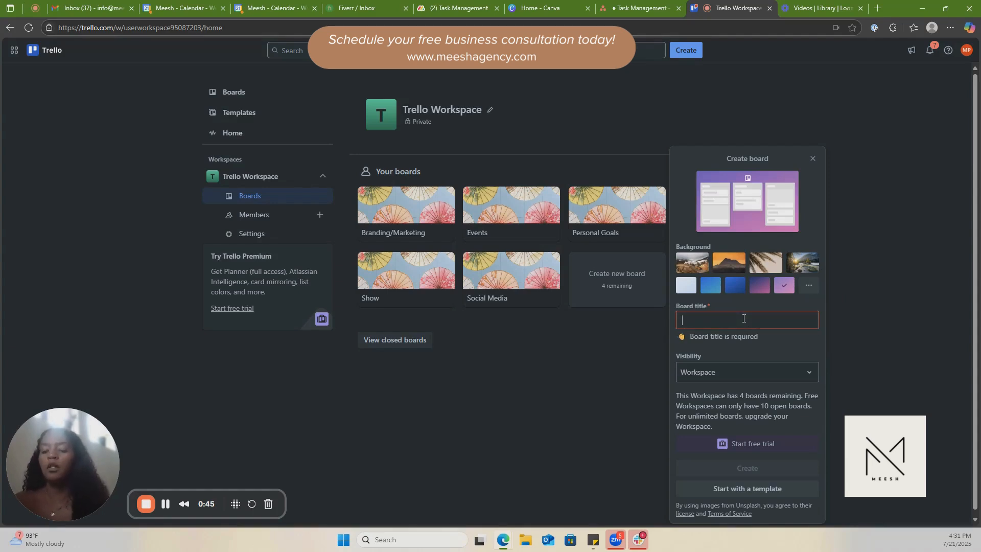
pyautogui.write('Task Management')
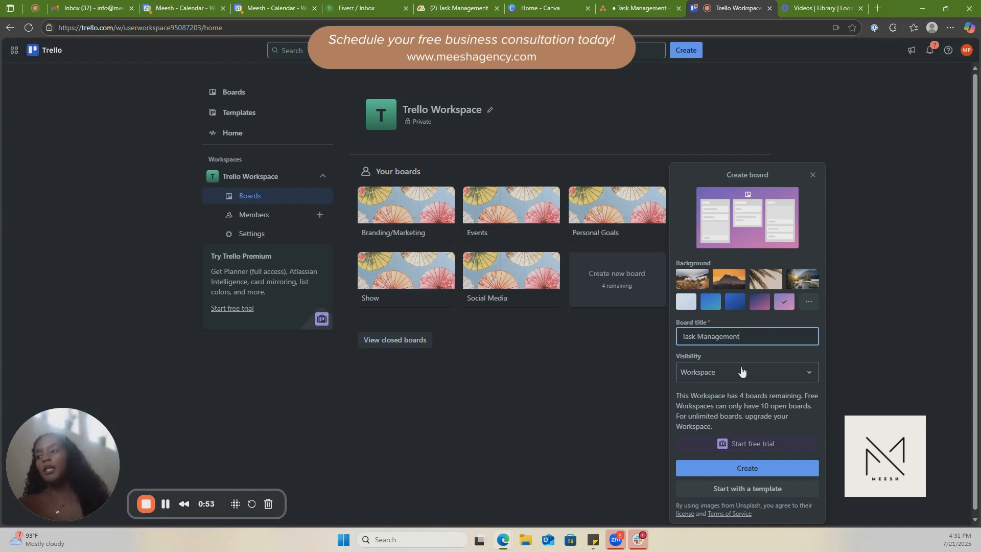
pyautogui.click(756, 474)
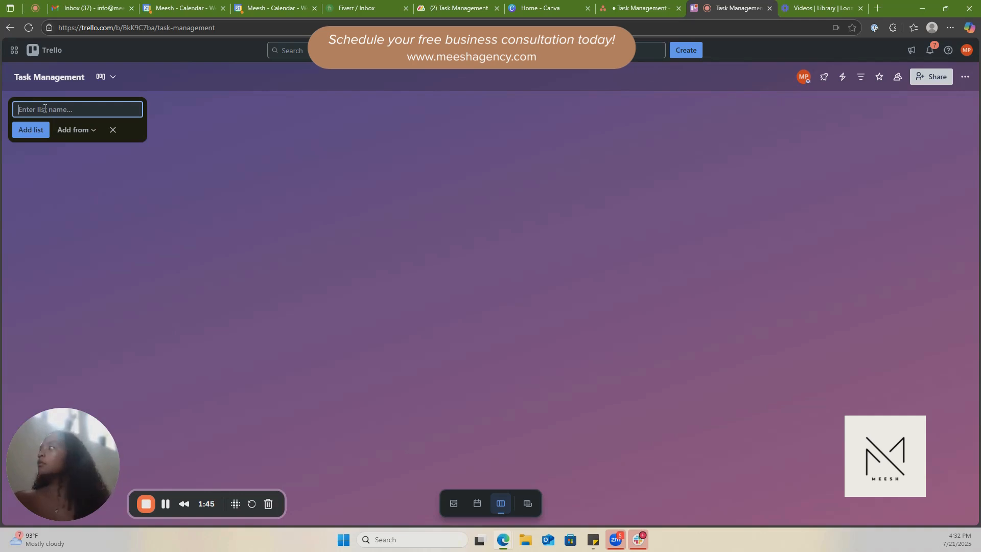
# Add two lists named "Podcast" and "Blog" to the Task Management board.
pyautogui.write('Podcast')
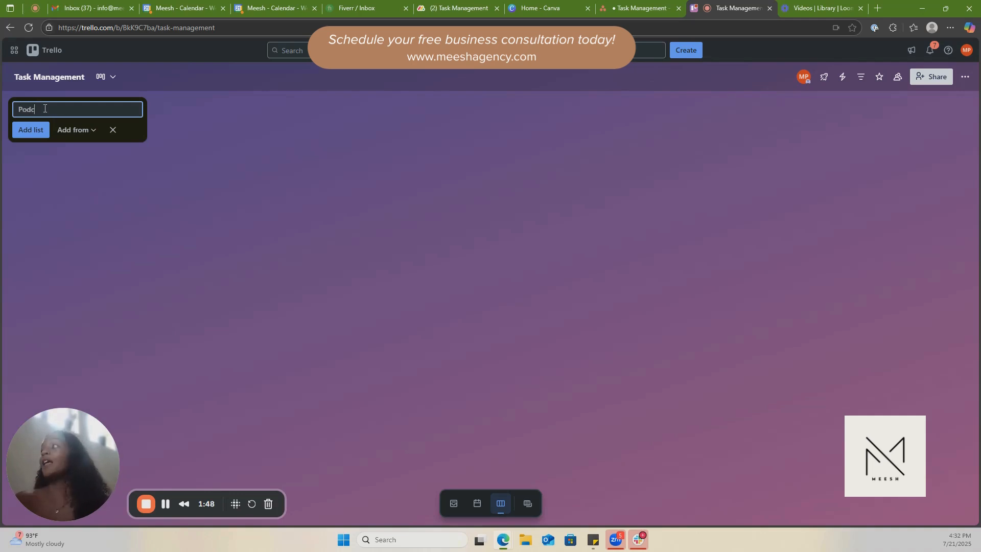
pyautogui.click(31, 130)
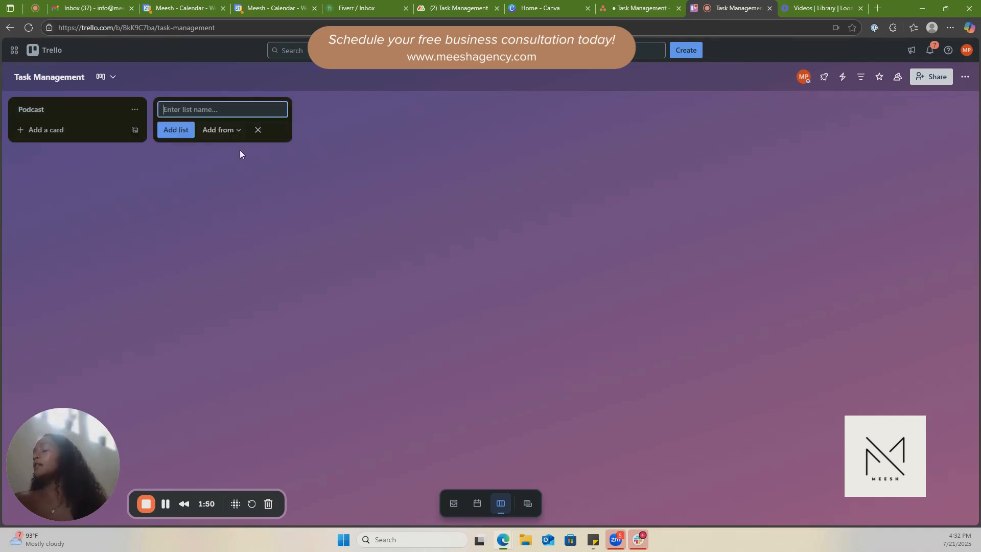
pyautogui.write('Blog')
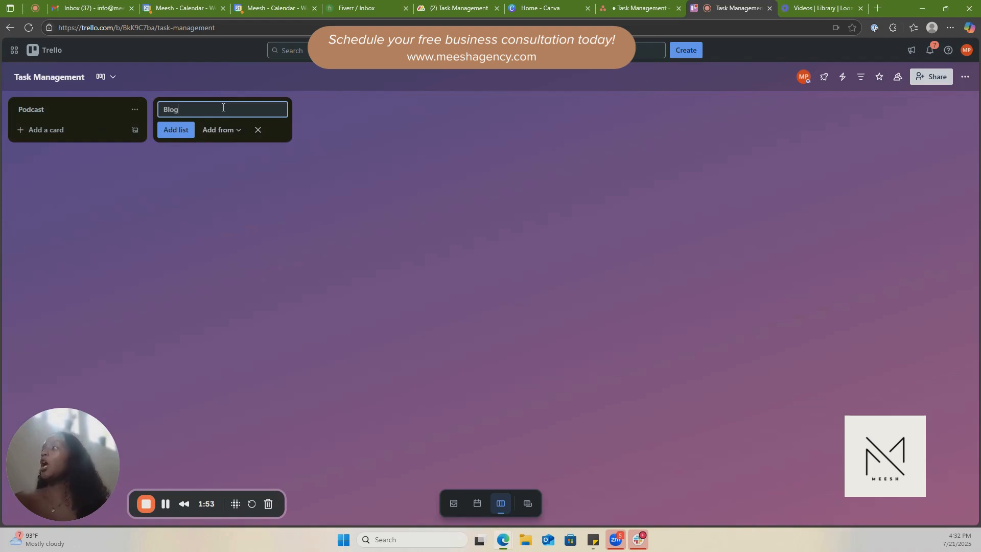
pyautogui.click(179, 132)
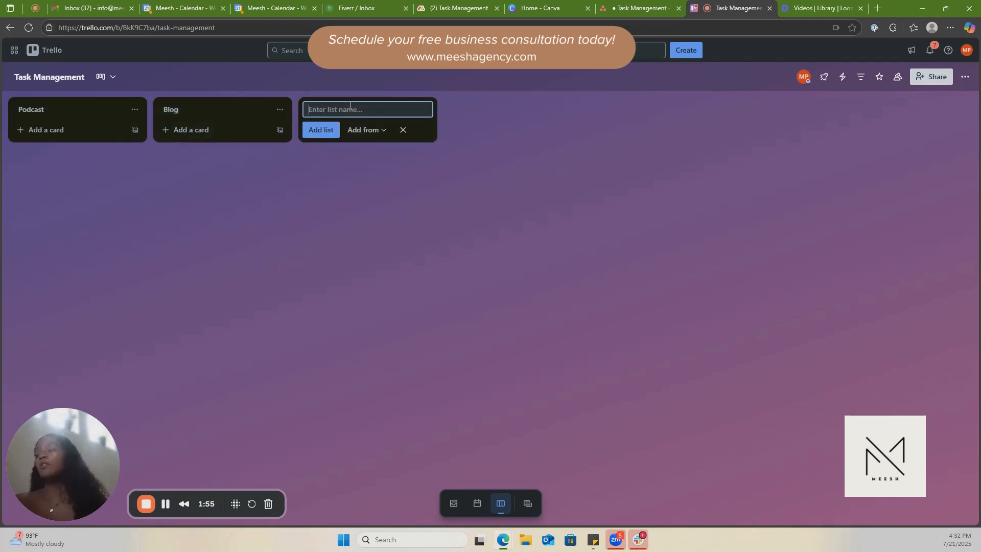
# Add a third list named "Website" after the Blog list and finish adding lists.
pyautogui.write('Websiite')
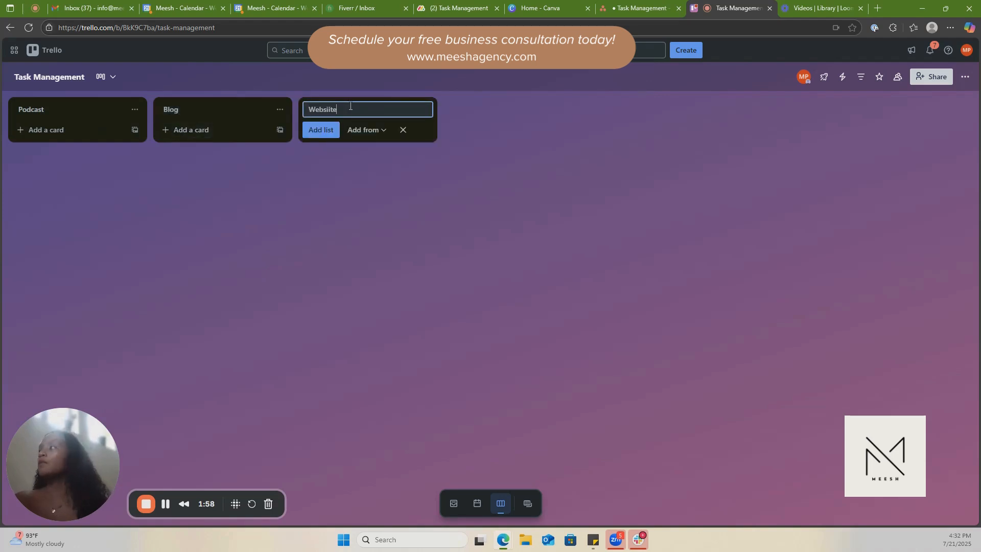
pyautogui.press('BackSpace')
pyautogui.press('BackSpace')
pyautogui.press('BackSpace')
pyautogui.write('te')
pyautogui.click(319, 131)
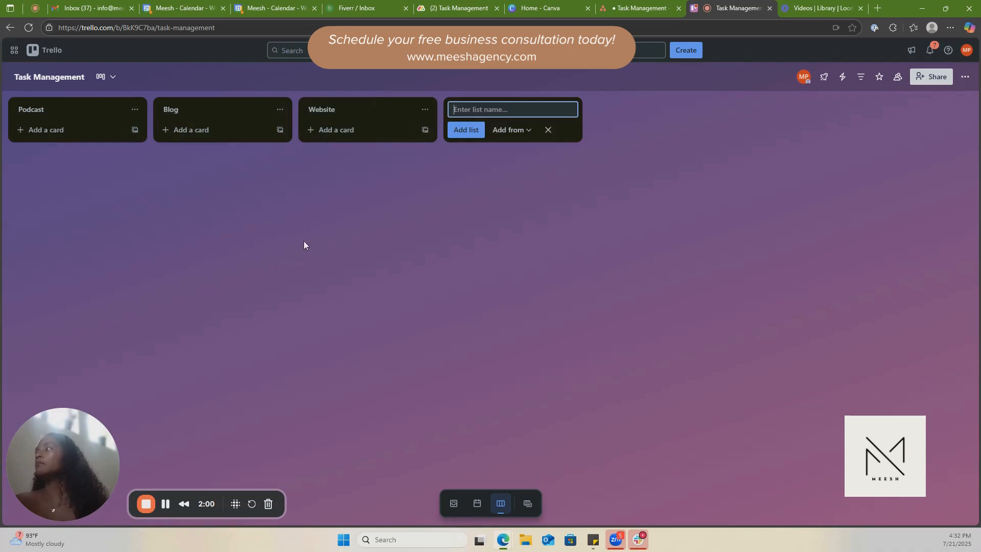
pyautogui.click(554, 135)
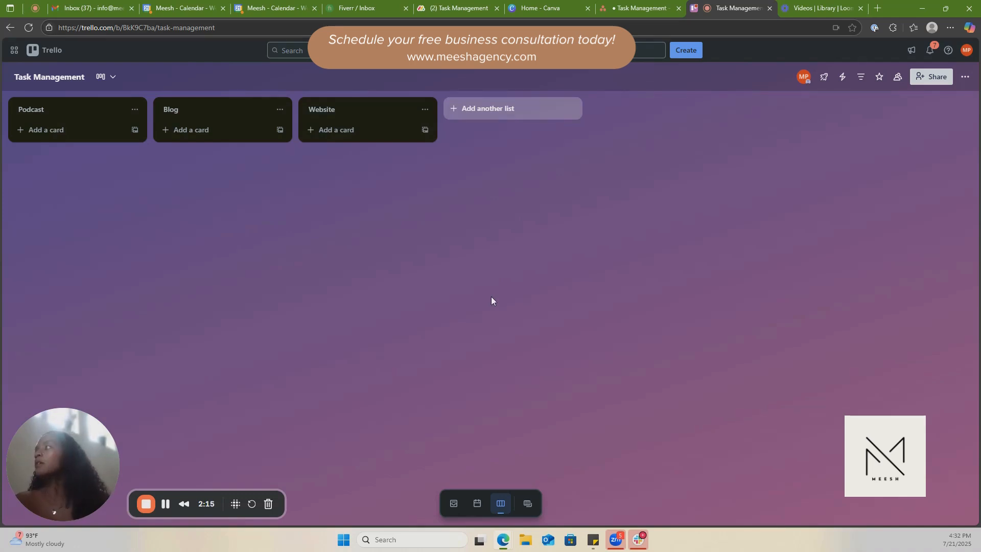
# Add the cards "Podcast Development & Strategy" and "Episode Production & Editing" to the Podcast list.
pyautogui.click(35, 134)
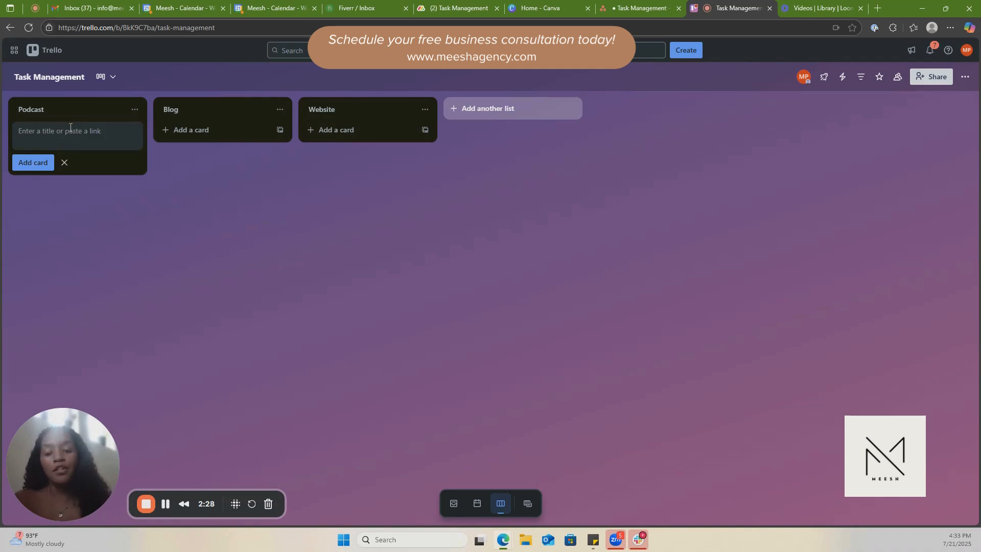
pyautogui.write('Podcast ')
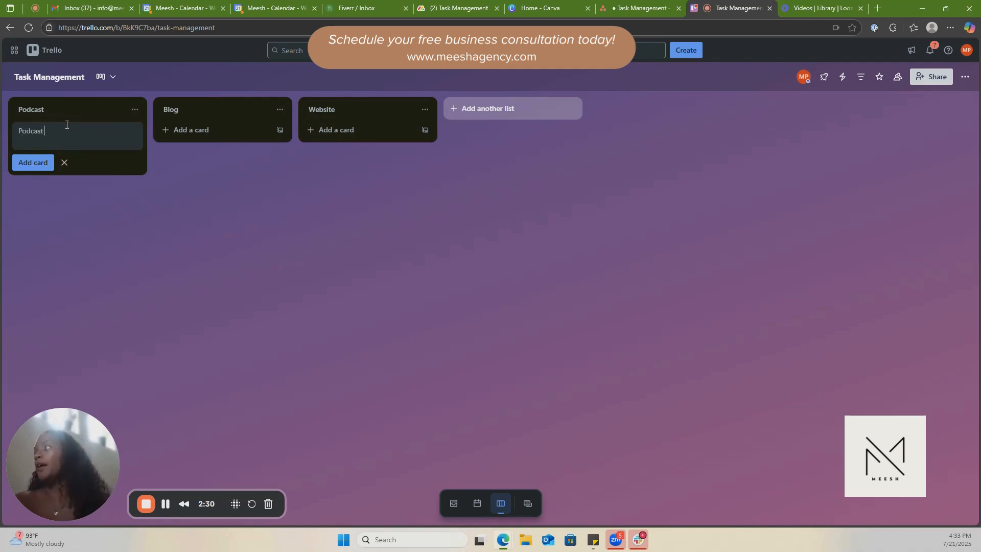
pyautogui.write('Development & Strategy')
pyautogui.press('Return')
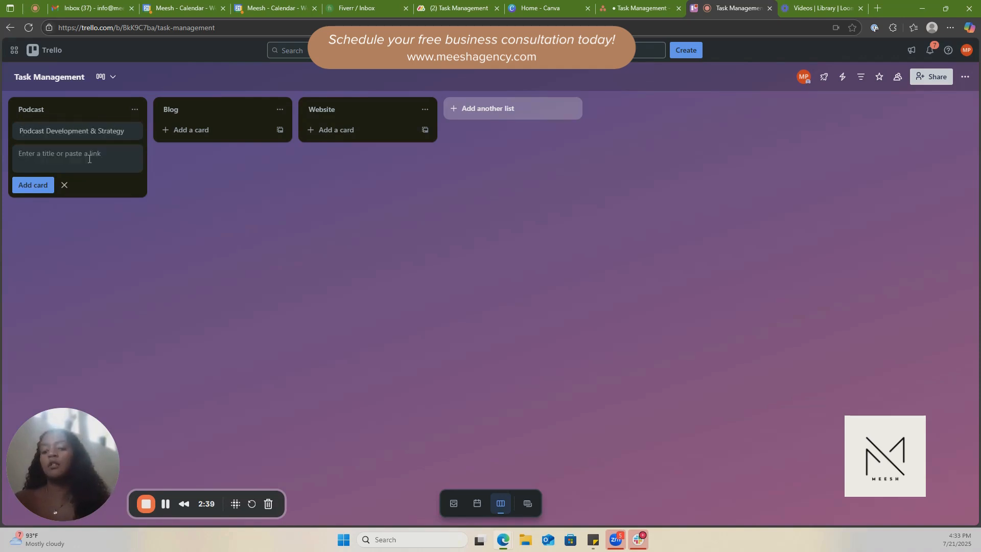
pyautogui.write('Epis')
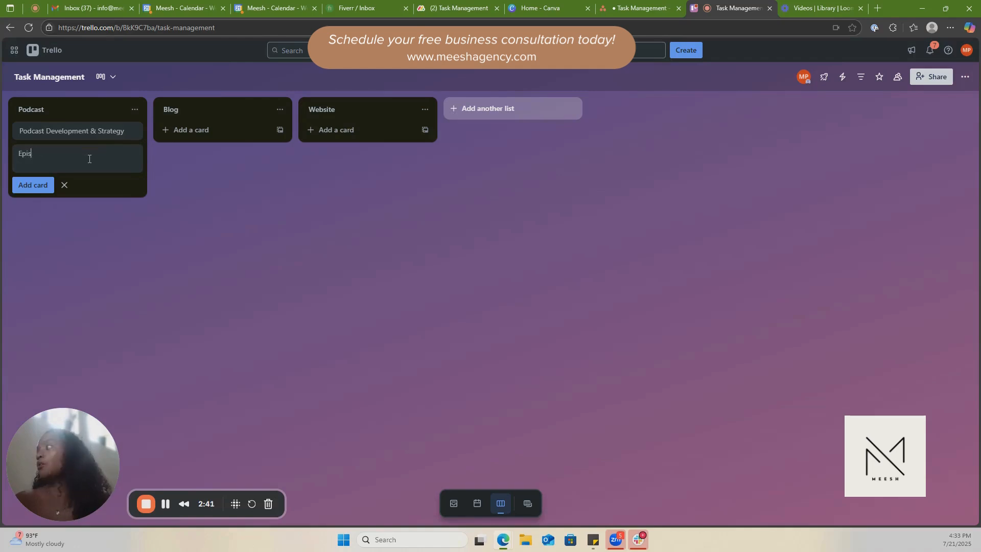
pyautogui.write('ode Production ')
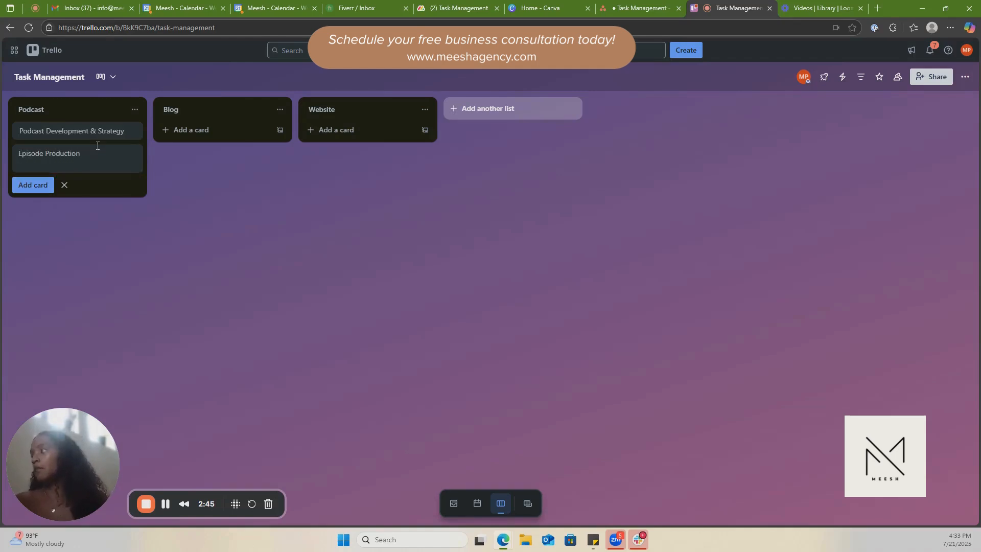
pyautogui.write('& Editing')
pyautogui.press('Return')
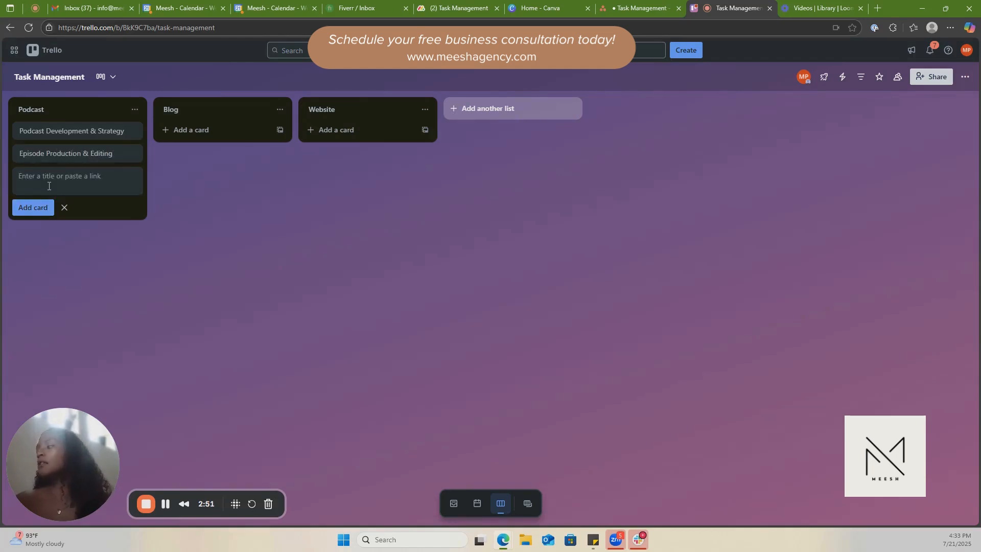
# Add a third card named "Podcast Launch" to the Podcast list and finish adding cards.
pyautogui.write('P')
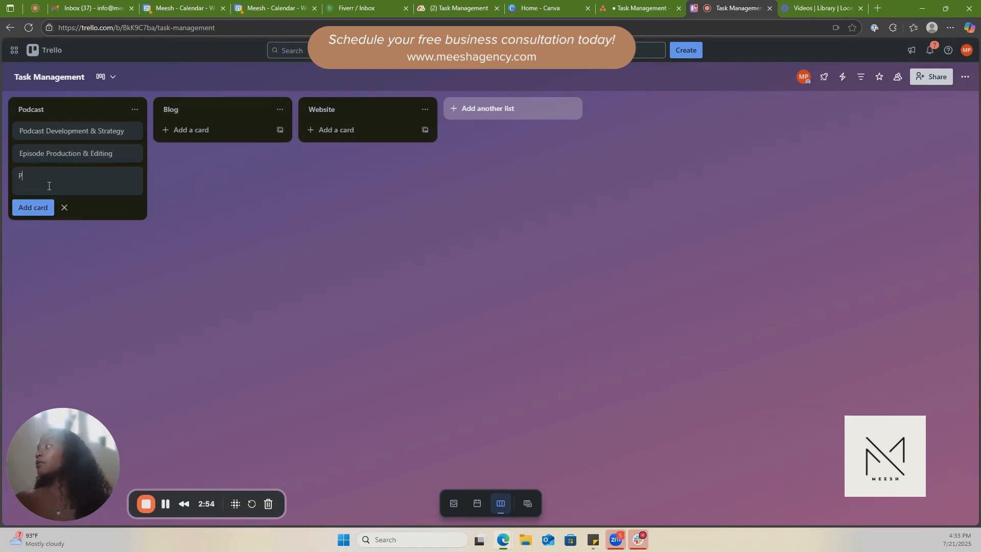
pyautogui.write('odcast Launch')
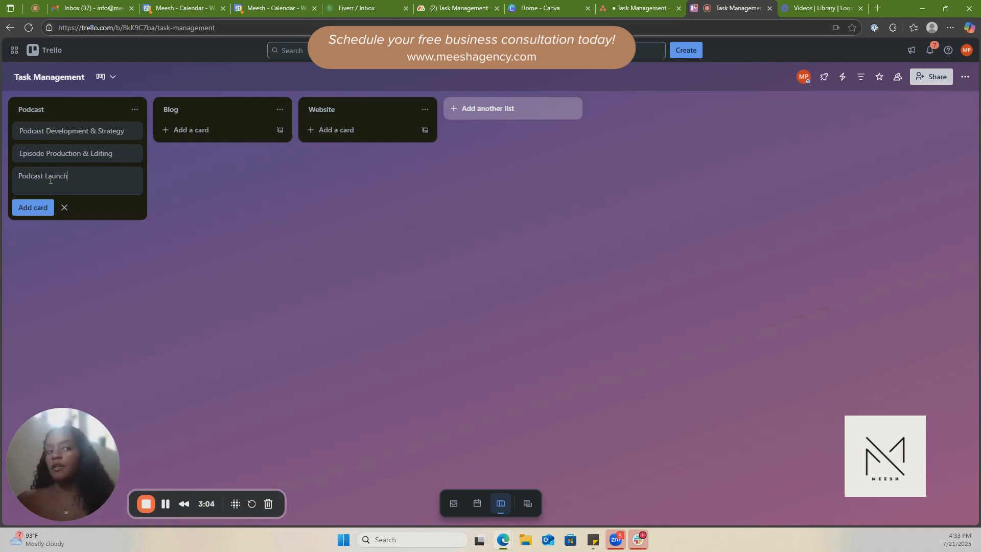
pyautogui.click(30, 207)
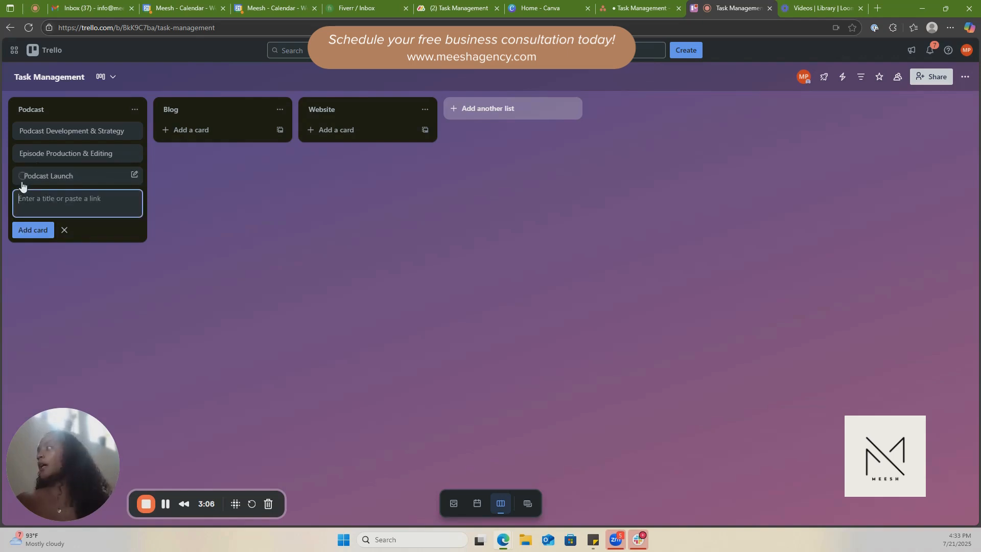
pyautogui.click(64, 230)
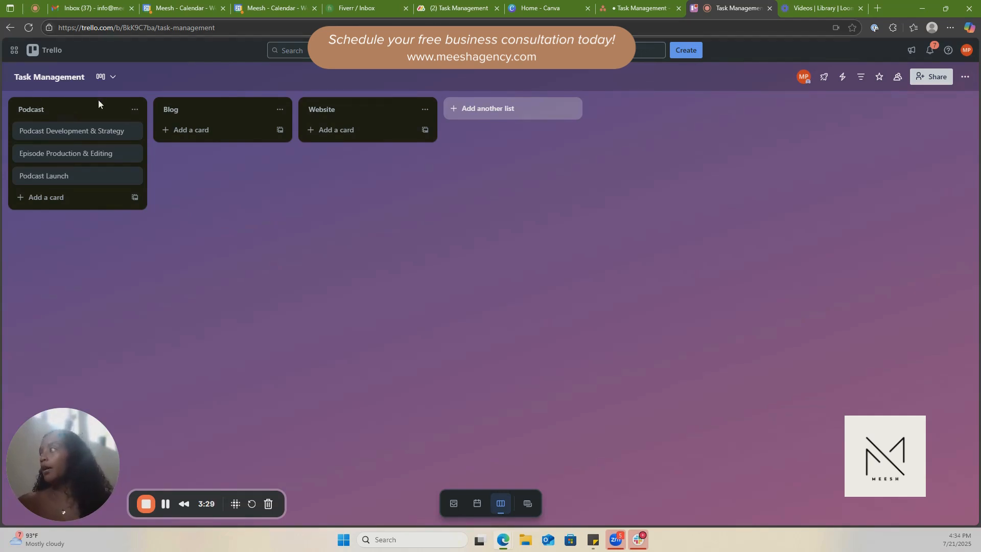
# Add a checklist titled "Things to do" to the Podcast Development & Strategy card.
pyautogui.click(88, 132)
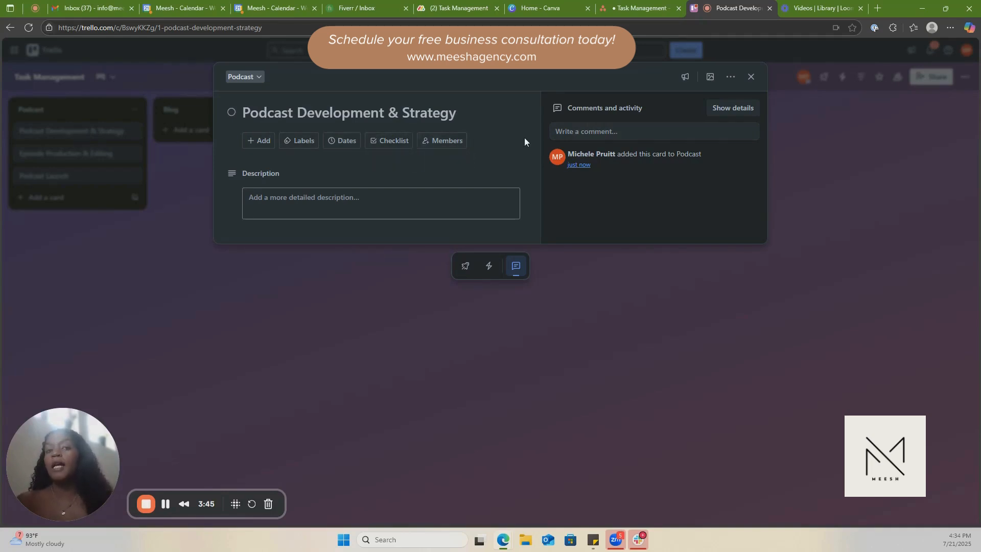
pyautogui.click(390, 145)
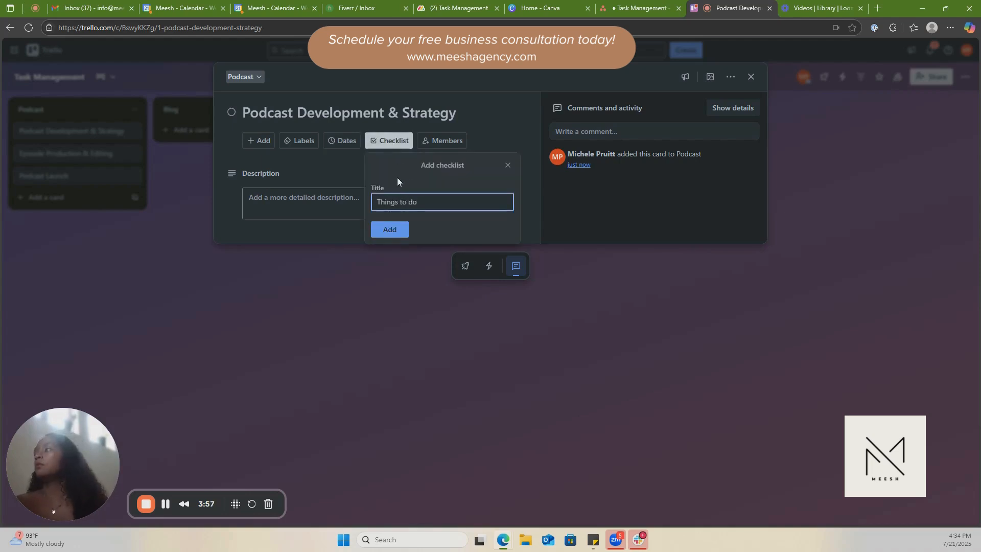
pyautogui.click(392, 229)
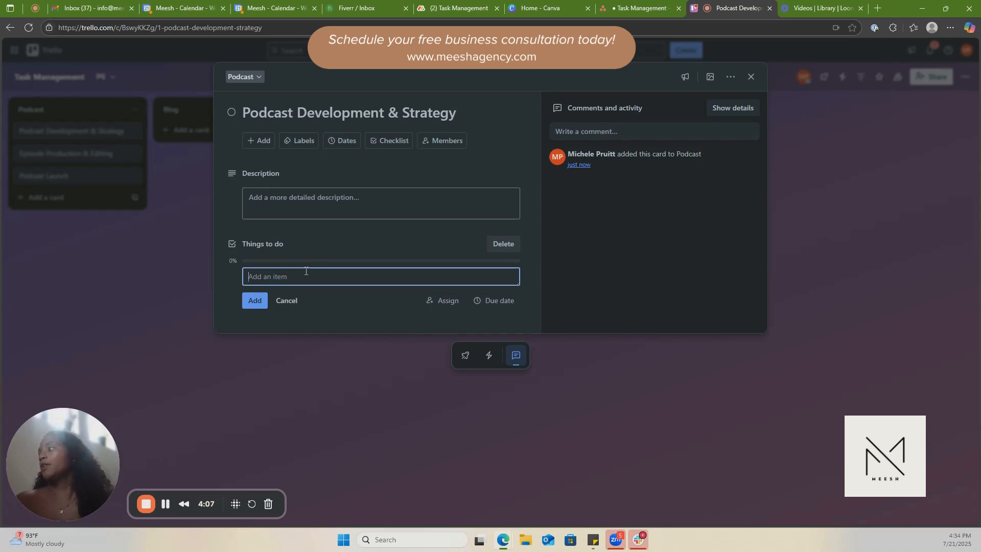
# Add the item "define podcast concept, target audience, and episode format" to the Things to do checklist.
pyautogui.write('define p')
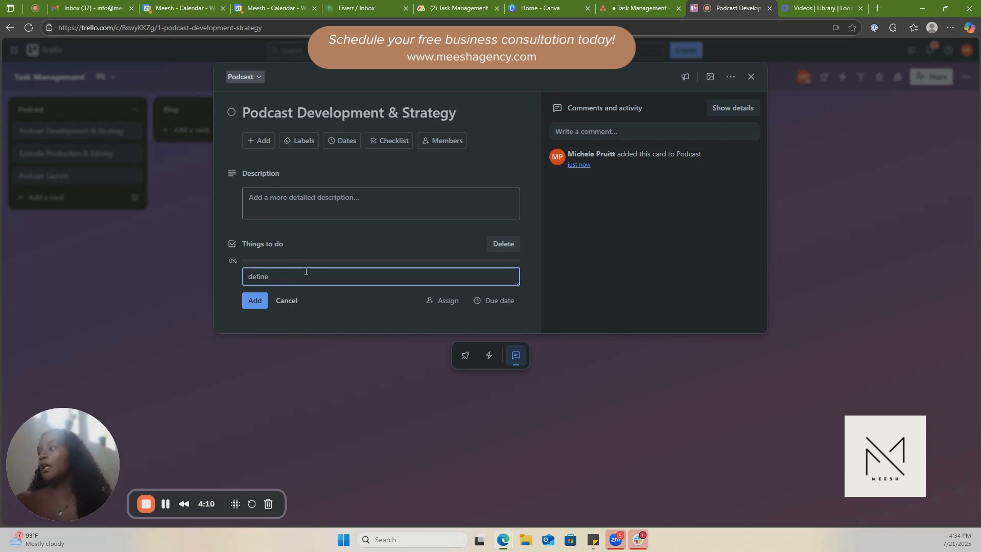
pyautogui.write('odcast')
pyautogui.write('concept, audience')
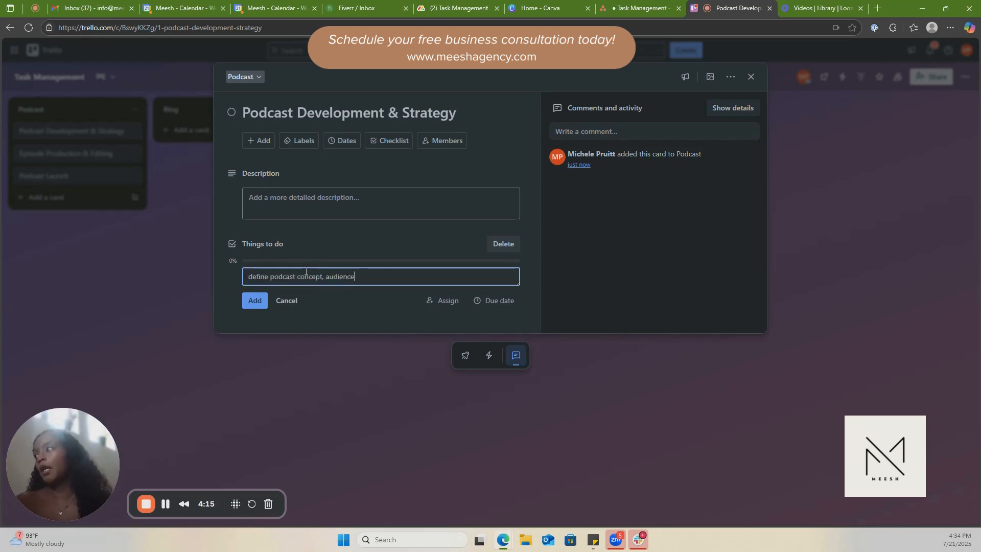
pyautogui.press('BackSpace')
pyautogui.press('BackSpace')
pyautogui.press('BackSpace')
pyautogui.press('BackSpace')
pyautogui.press('BackSpace')
pyautogui.press('BackSpace')
pyautogui.press('BackSpace')
pyautogui.press('BackSpace')
pyautogui.write('ta')
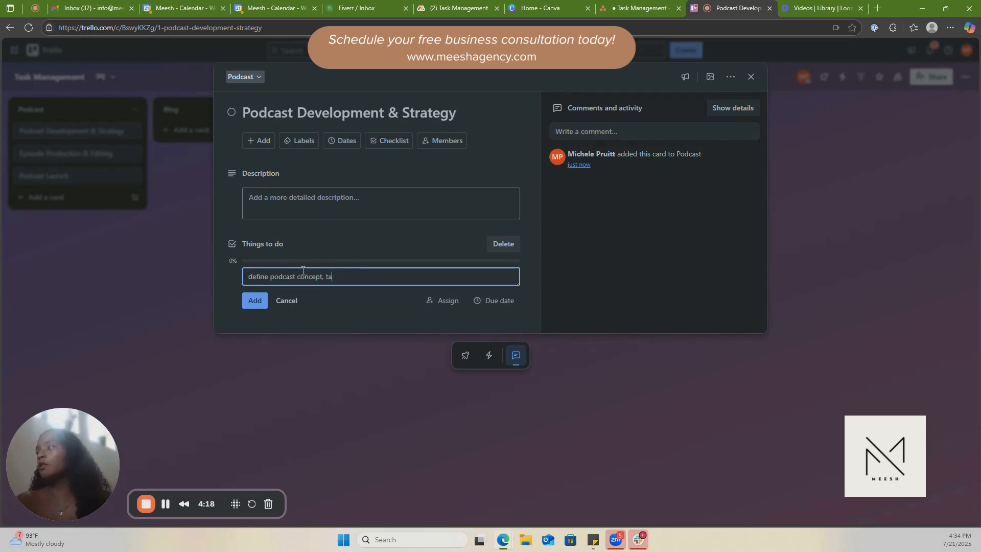
pyautogui.write('rget audience, ')
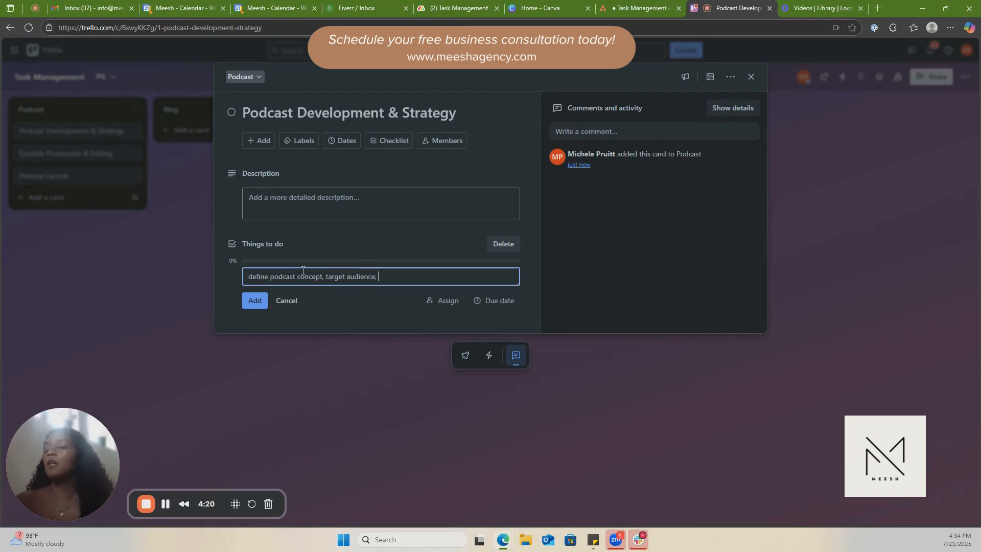
pyautogui.write('and episode format')
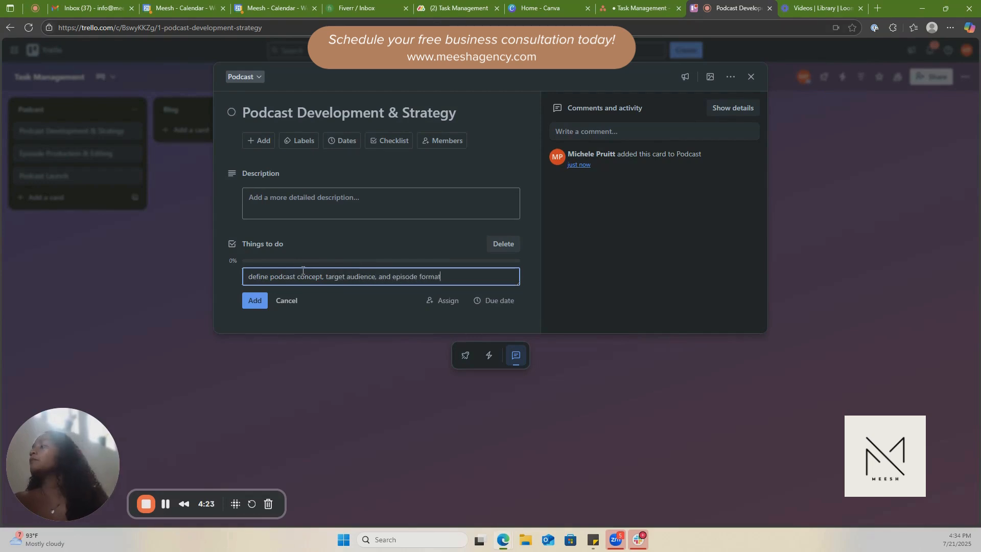
pyautogui.click(255, 301)
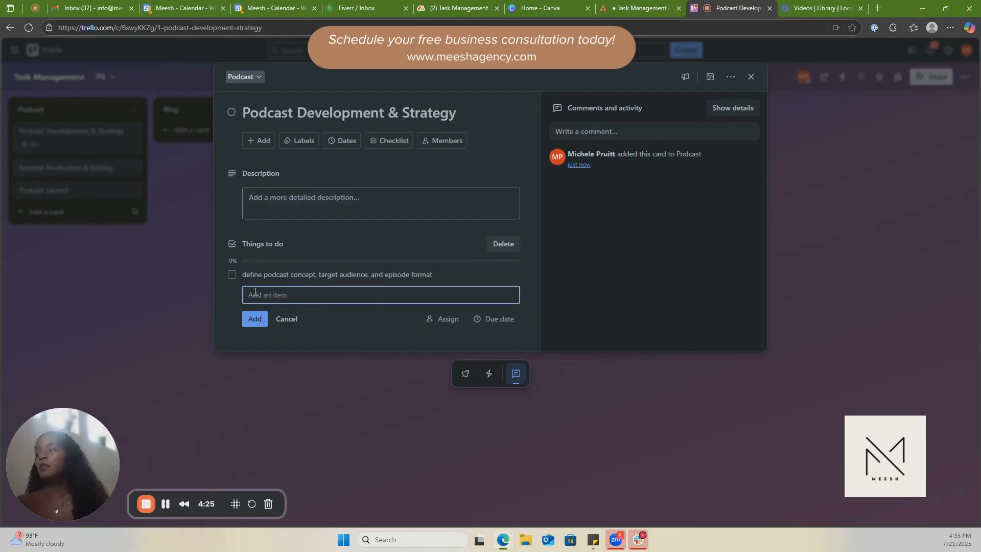
# Add the item "Create show name and tagline" to the Things to do checklist.
pyautogui.write('Create showna')
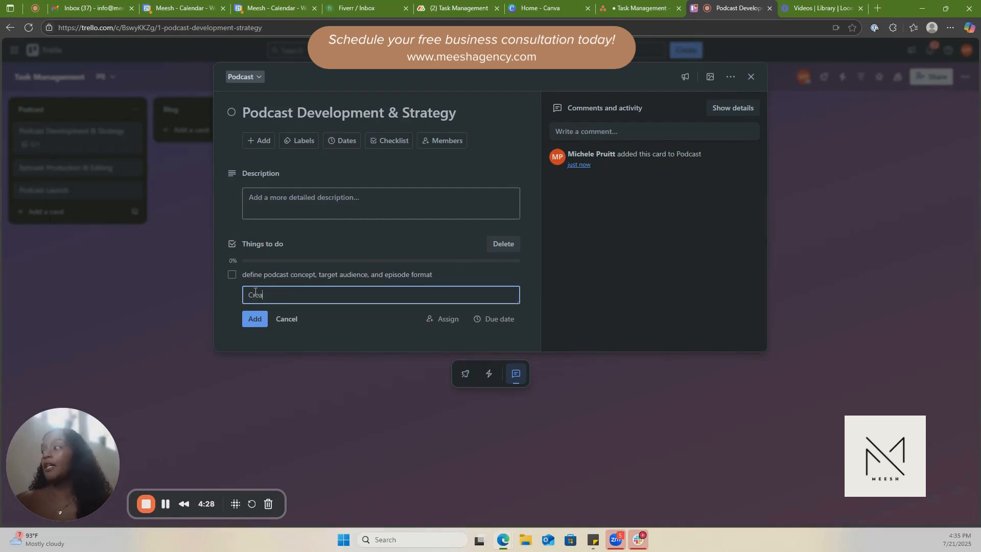
pyautogui.press('BackSpace')
pyautogui.press('BackSpace')
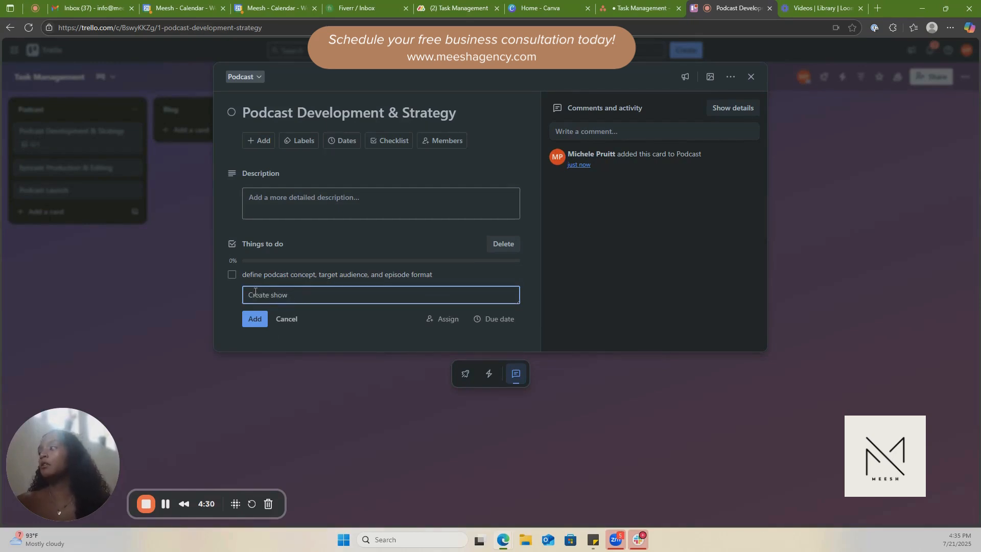
pyautogui.write('name and tagling')
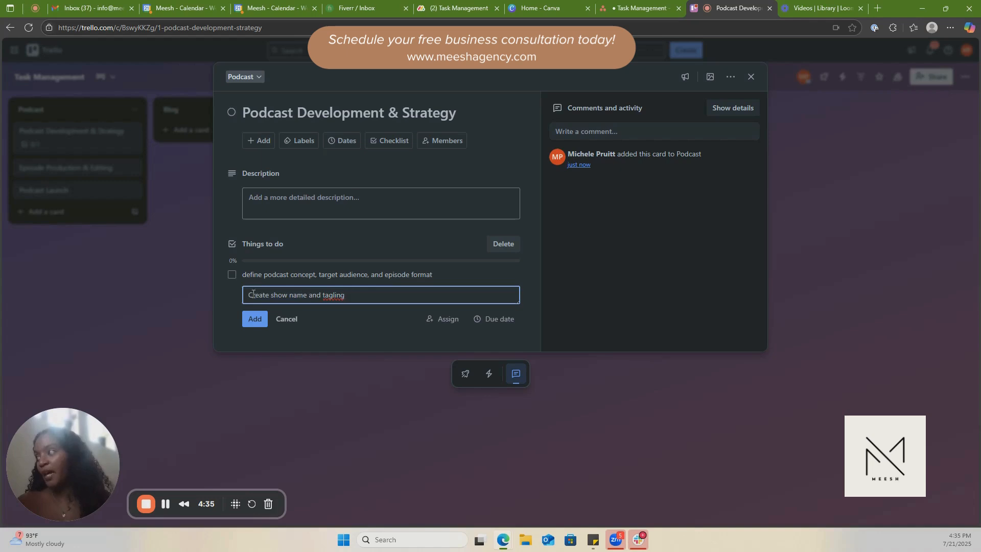
pyautogui.press('BackSpace')
pyautogui.write('e')
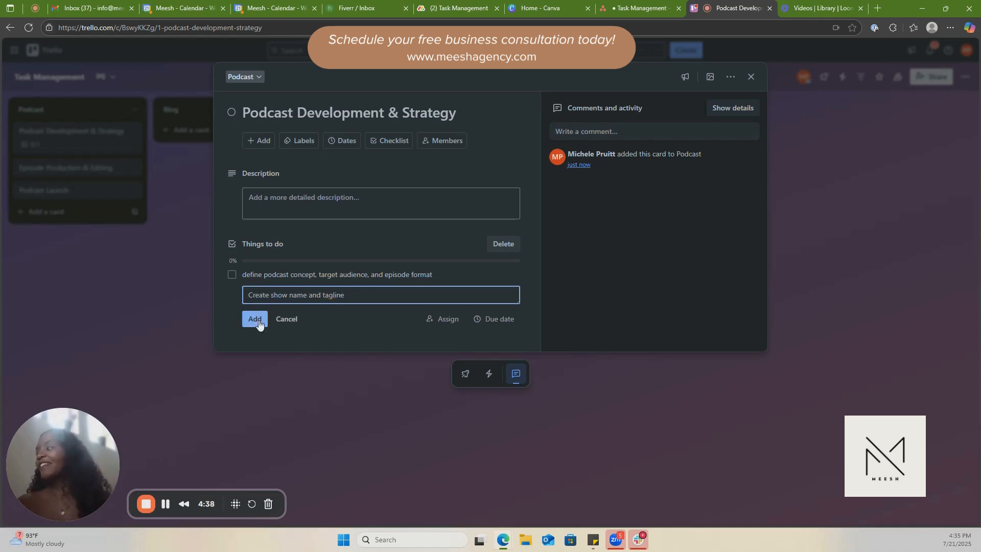
pyautogui.click(257, 320)
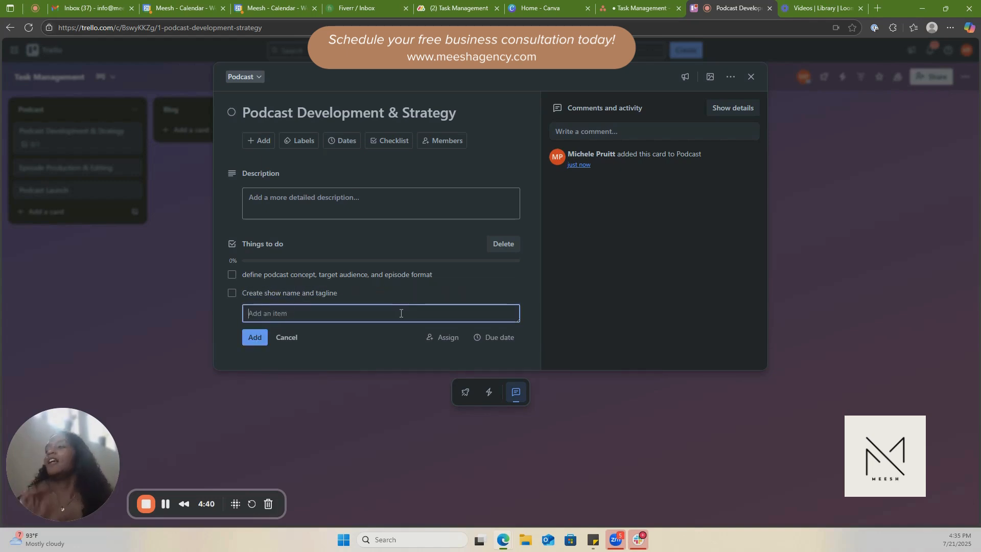
# Add the checklist item "Write and record intro", mark the podcast concept item as complete, and close the card.
pyautogui.write('Wroit')
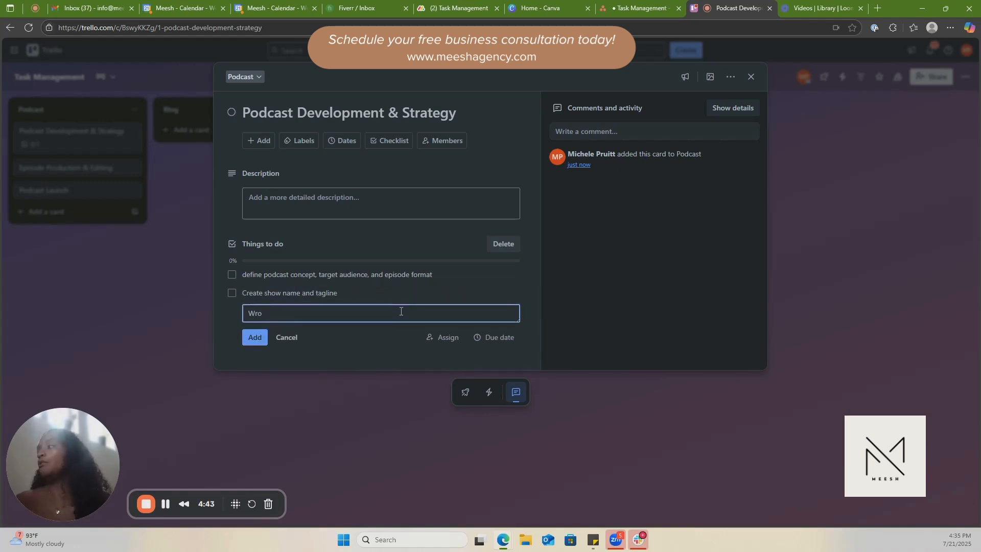
pyautogui.press('BackSpace')
pyautogui.press('BackSpace')
pyautogui.write('rite and re')
pyautogui.write('cord into')
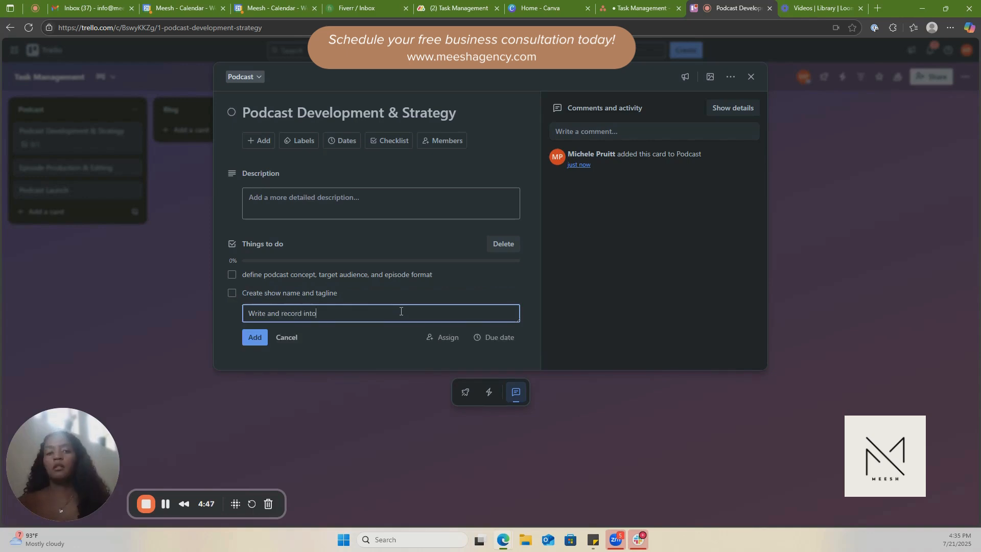
pyautogui.press('BackSpace')
pyautogui.write('ro')
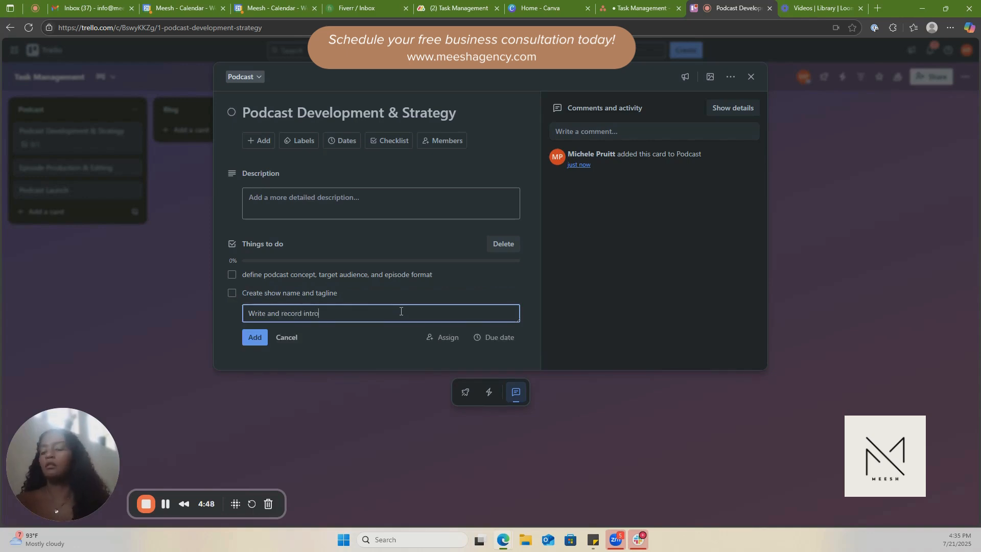
pyautogui.click(266, 343)
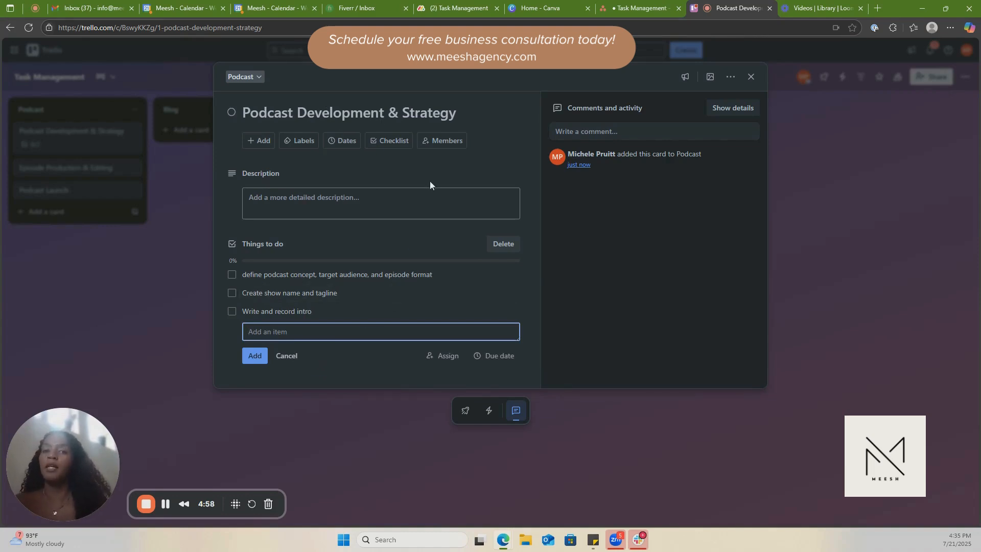
pyautogui.click(232, 276)
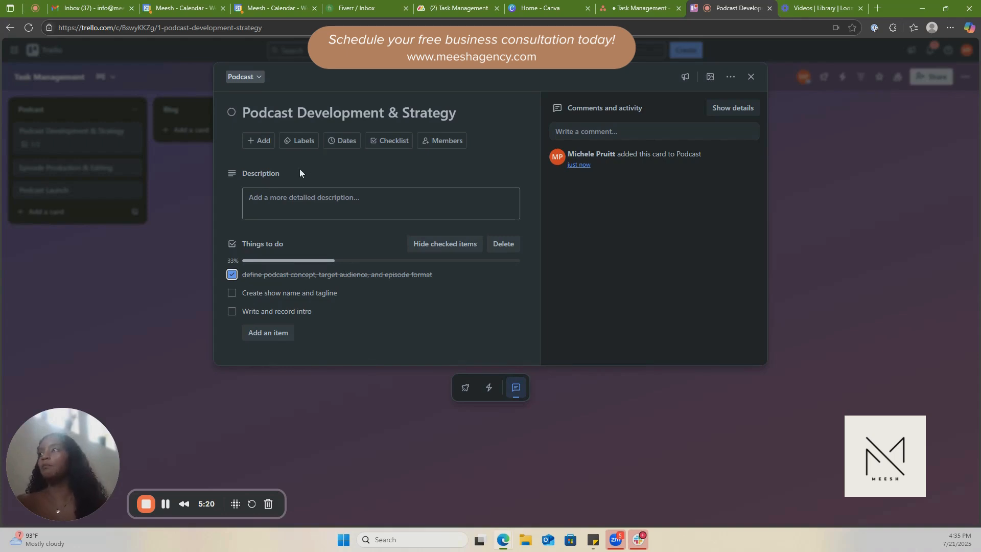
pyautogui.click(796, 174)
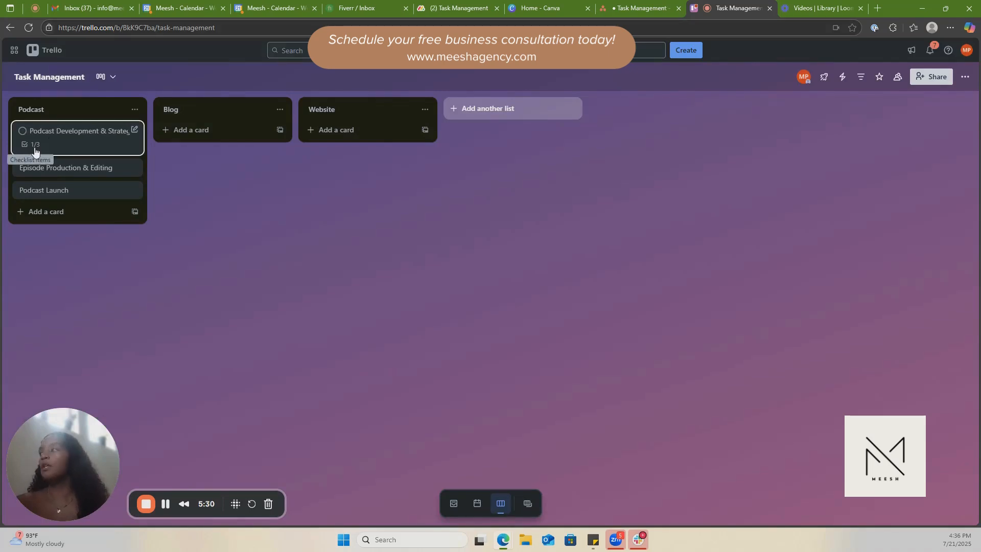
# Set the palm-leaf photo from Unsplash as the cover of the Podcast Development & Strategy card.
pyautogui.click(136, 131)
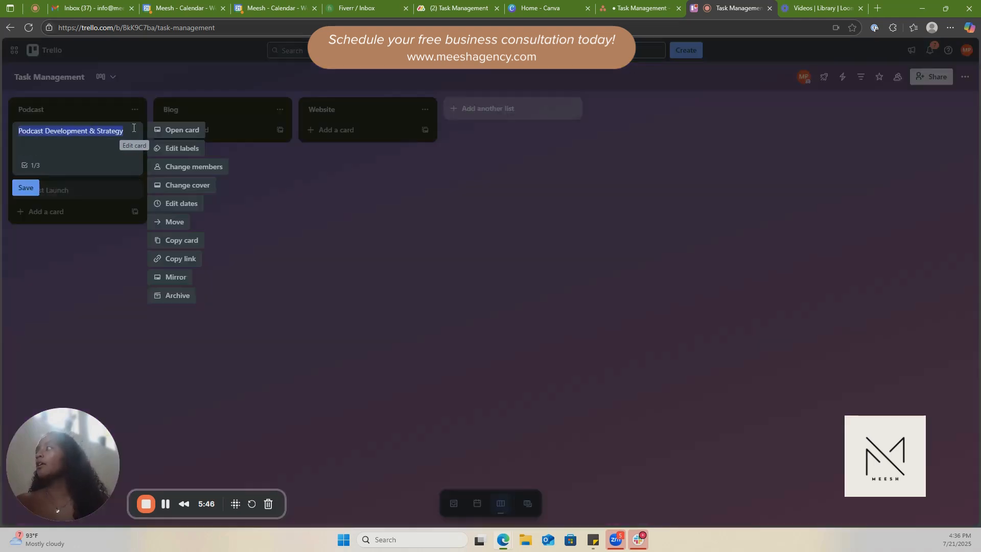
pyautogui.click(181, 185)
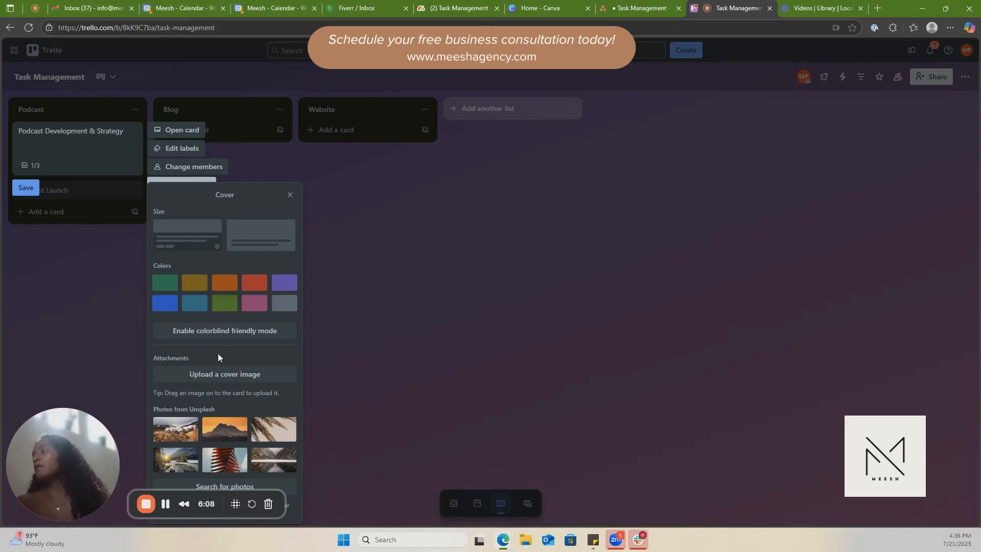
pyautogui.click(274, 427)
pyautogui.click(343, 301)
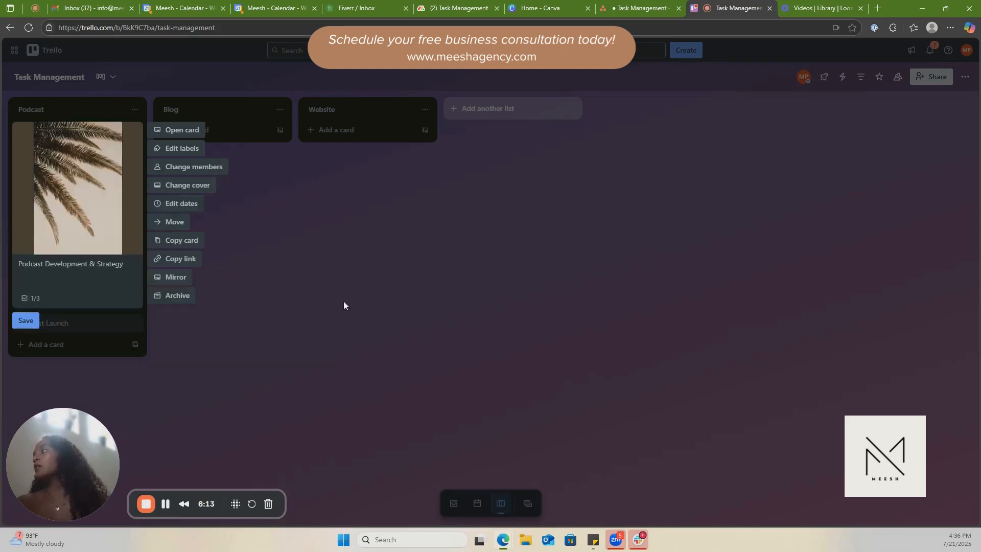
pyautogui.click(319, 279)
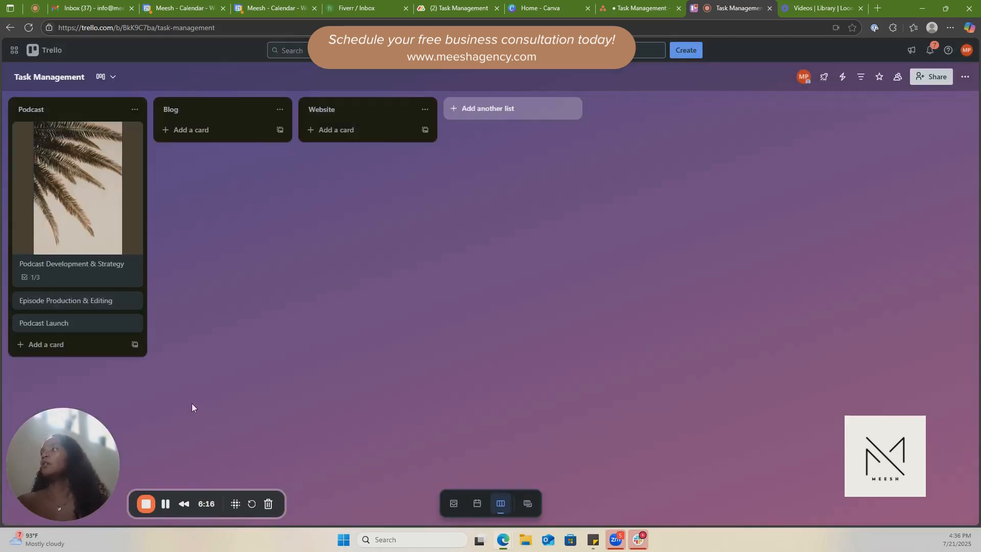